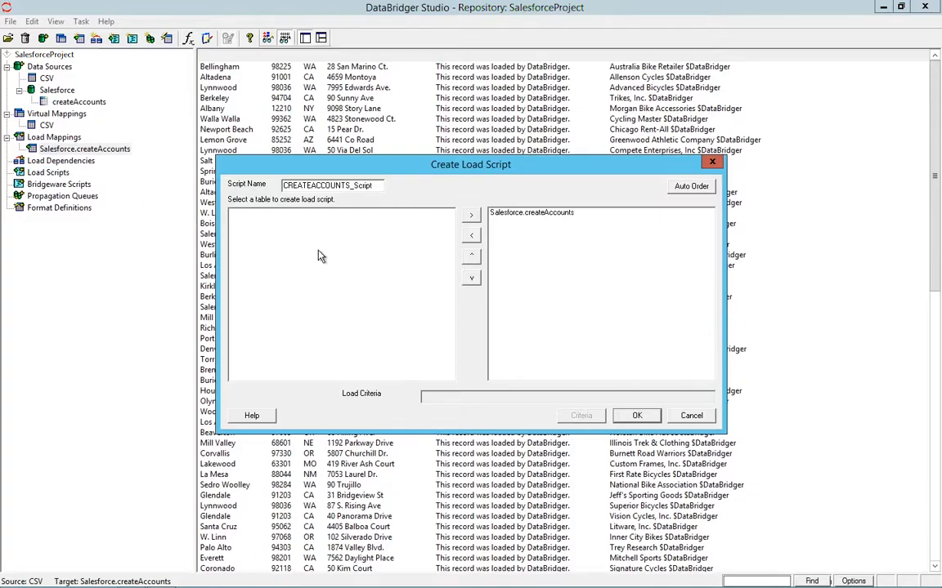
Step: Create the load script CREATEACCOUNTS_Script for Salesforce.createAccounts and review its generated code
{"action": "left_click", "coordinate": [635, 416]}
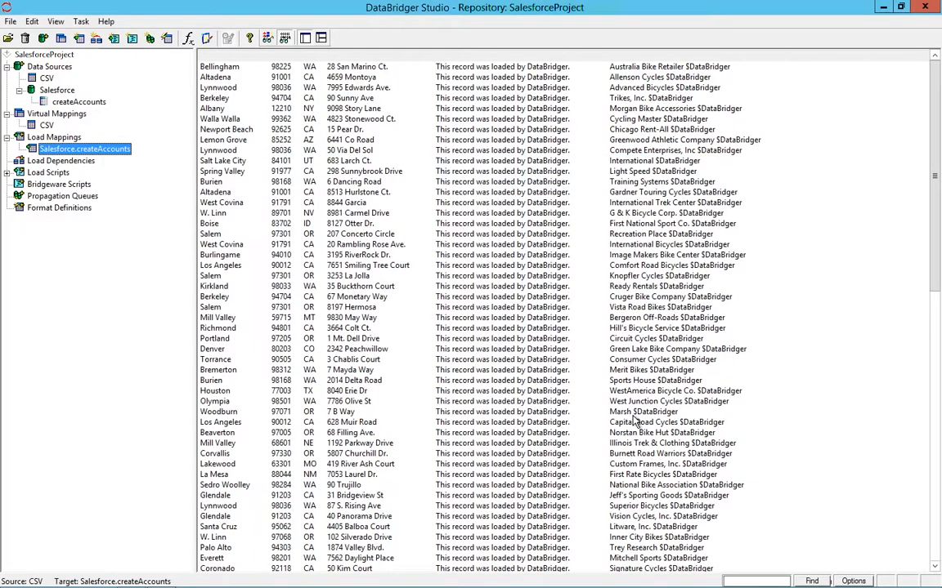
{"action": "left_click", "coordinate": [8, 173]}
{"action": "left_click", "coordinate": [45, 185]}
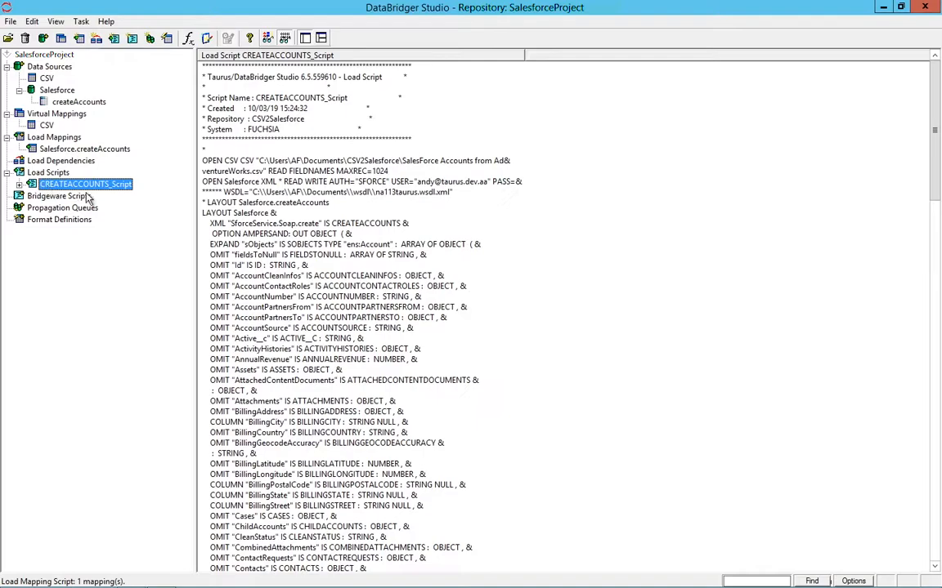
{"action": "left_click", "coordinate": [568, 236]}
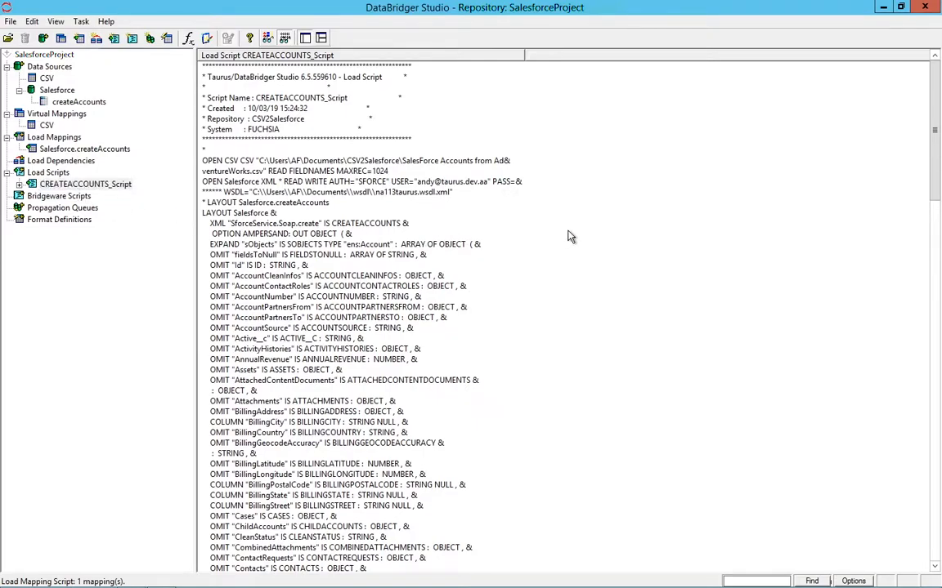
{"action": "left_click_drag", "start_coordinate": [933, 131], "coordinate": [934, 458]}
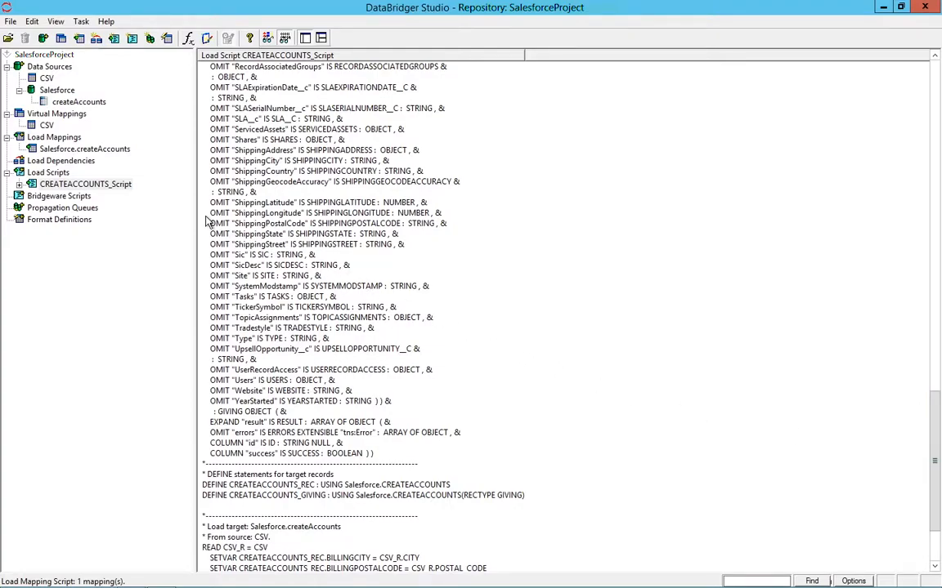
Step: Set the maximum number of records to 10 in the properties of CREATEACCOUNTS_Script
{"action": "right_click", "coordinate": [118, 188]}
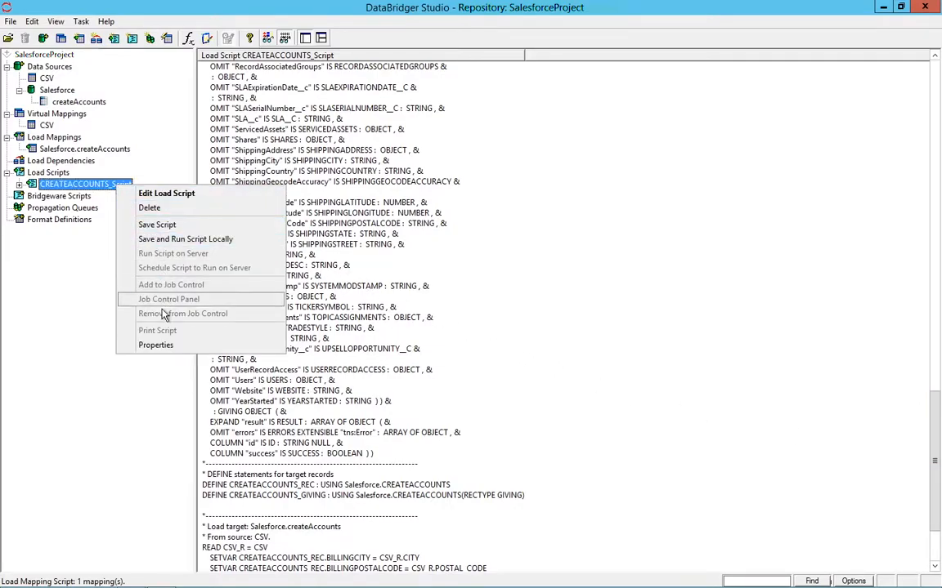
{"action": "left_click", "coordinate": [157, 345]}
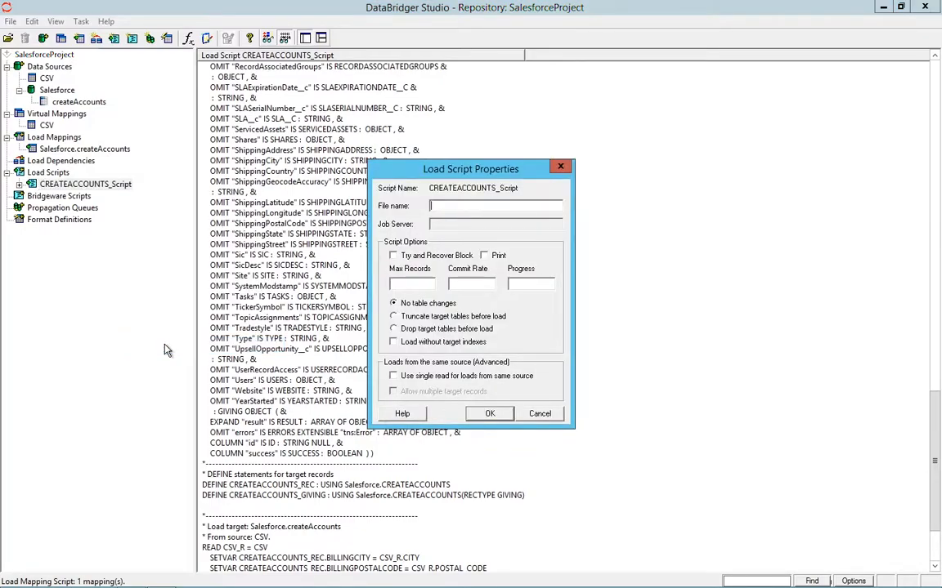
{"action": "left_click", "coordinate": [424, 283]}
{"action": "type", "text": "10"}
{"action": "left_click", "coordinate": [487, 414]}
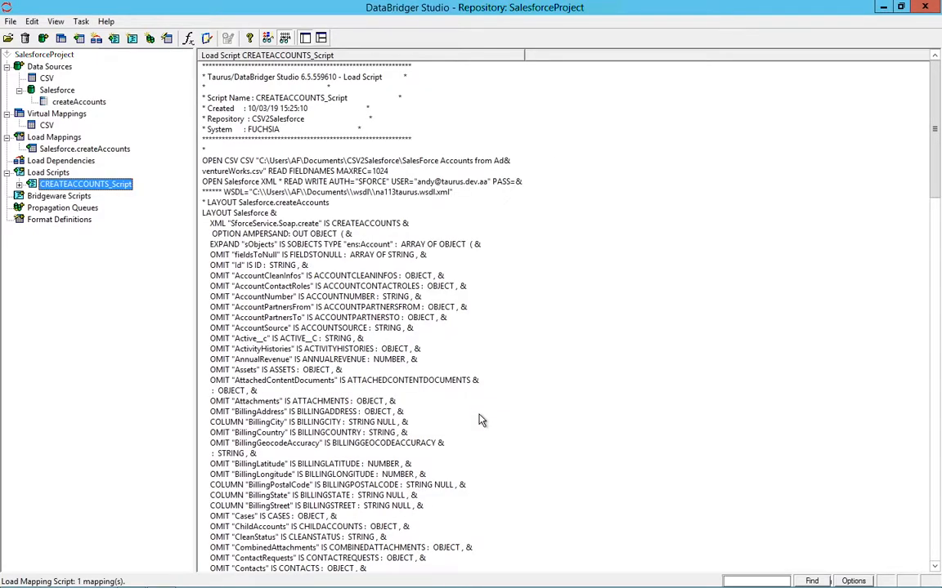
Step: Check the existing Salesforce accounts, then save CREATEACCOUNTS_Script as CREATEACCOUNTS_Script.txt in the CSV2Salesforce folder and run it locally
{"action": "key", "text": "alt+Tab"}
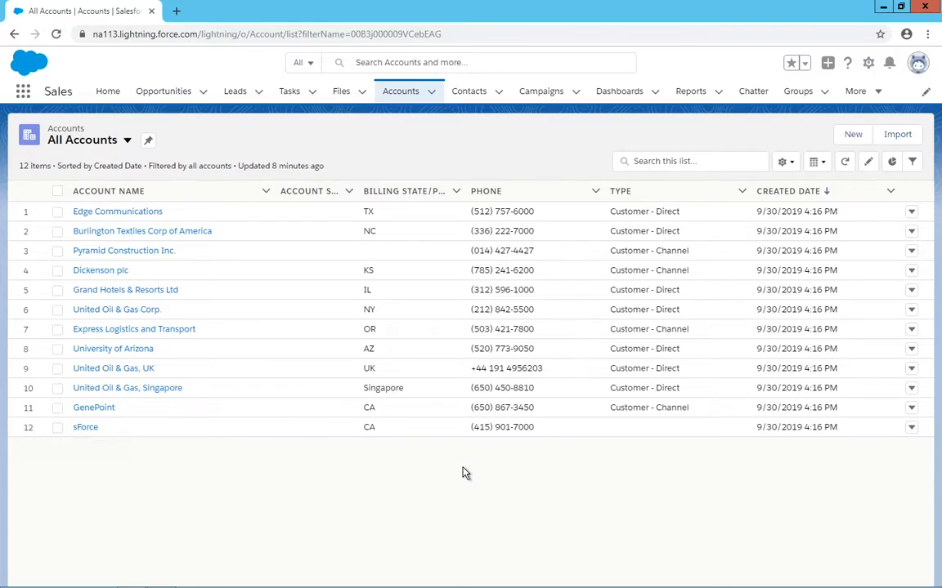
{"action": "key", "text": "alt+Tab"}
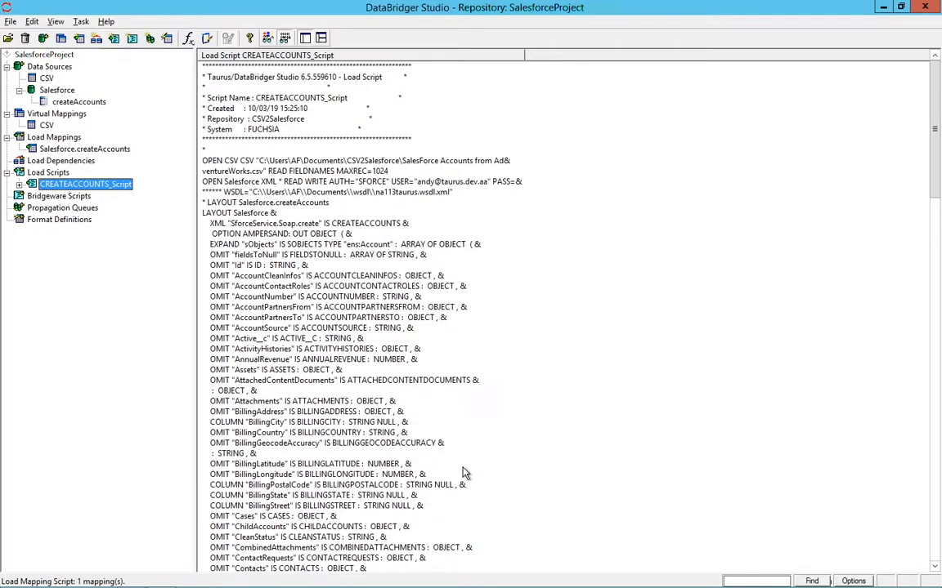
{"action": "right_click", "coordinate": [118, 186]}
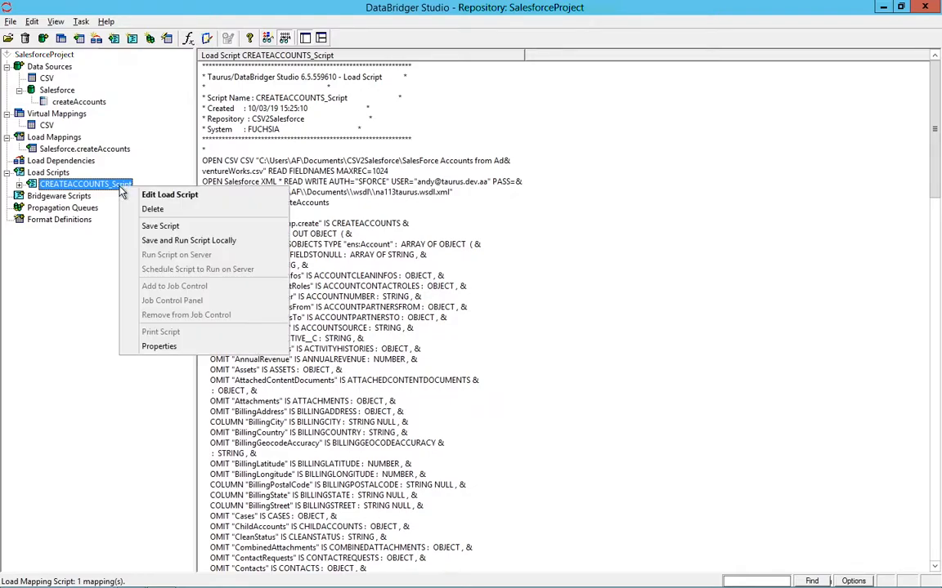
{"action": "left_click", "coordinate": [147, 240]}
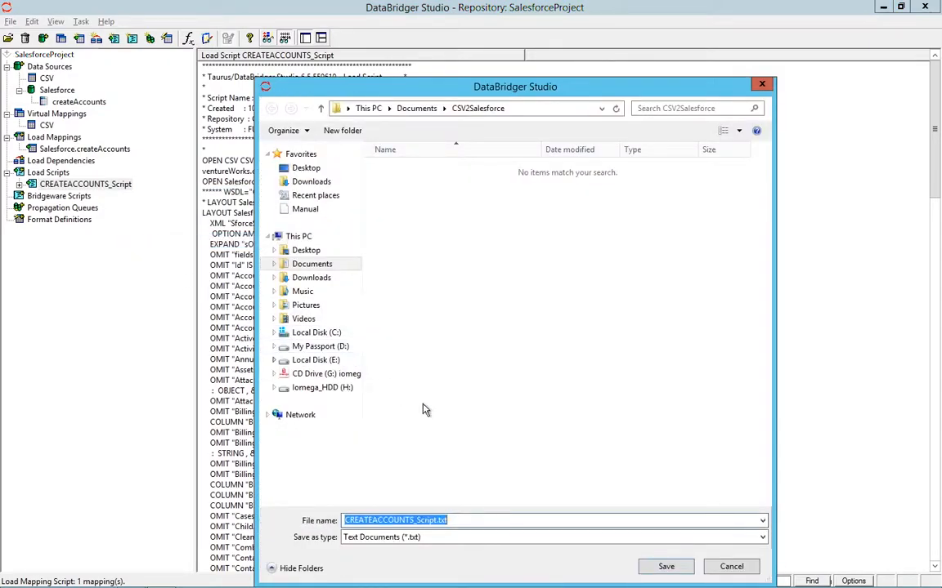
{"action": "left_click", "coordinate": [664, 567]}
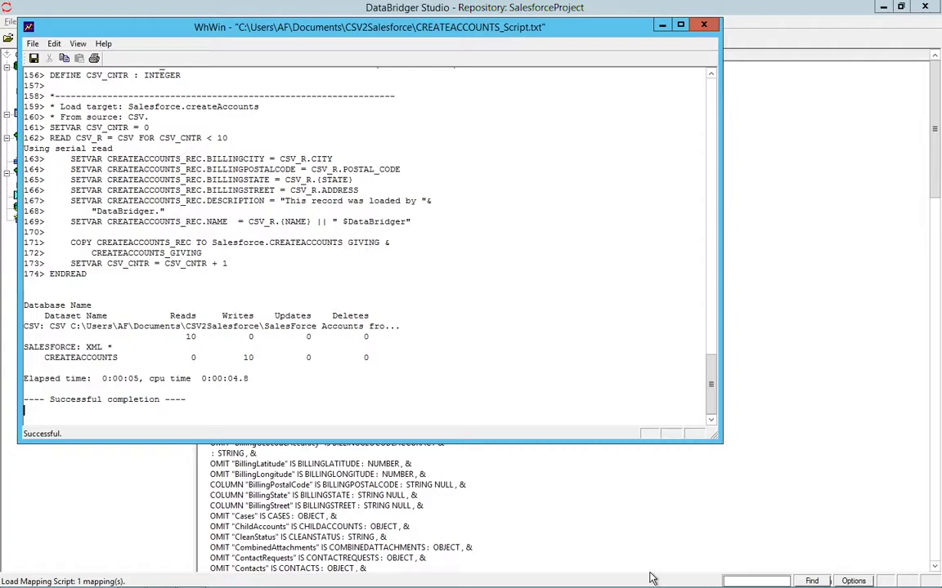
Step: Switch to Salesforce in Chrome and refresh the All Accounts list
{"action": "key", "text": "alt+Tab"}
{"action": "key", "text": "alt+Tab"}
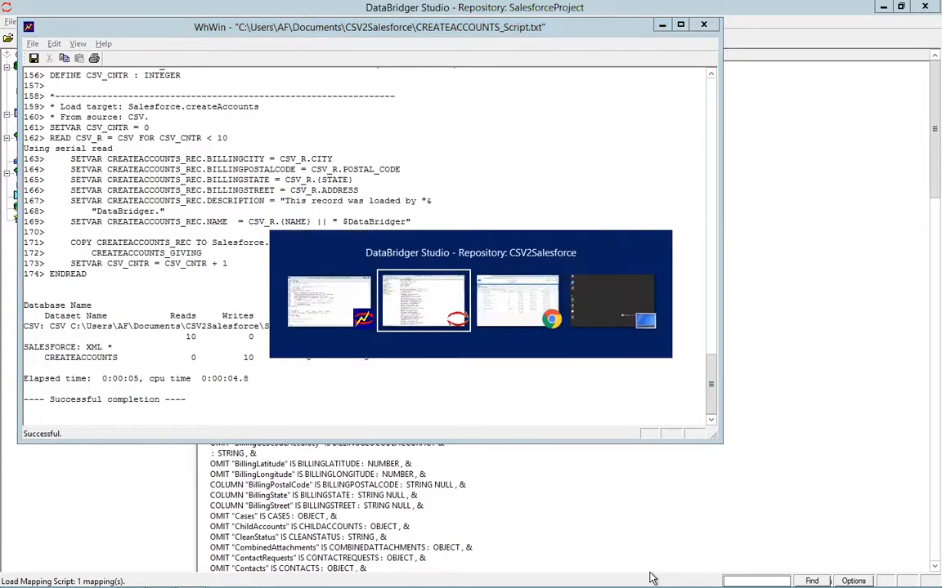
{"action": "key", "text": "F5"}
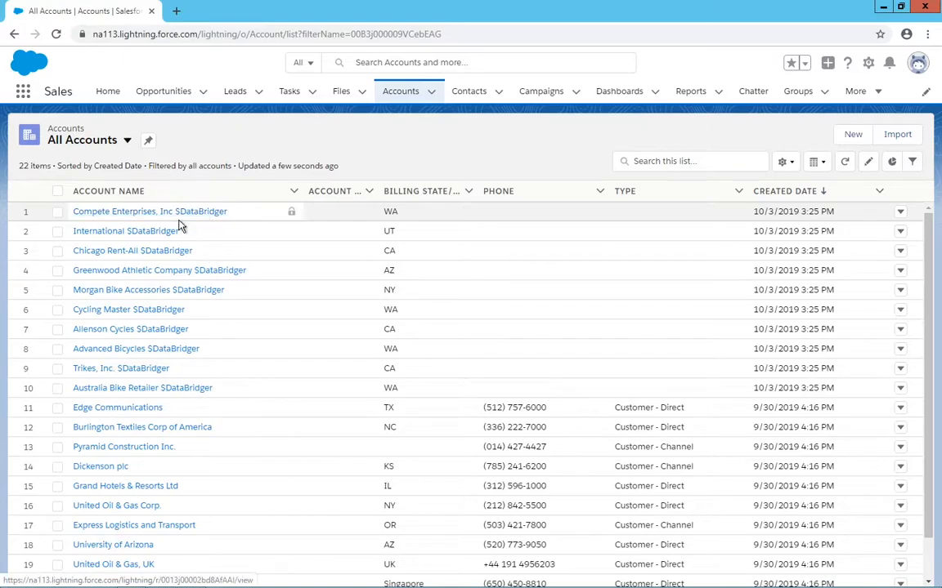
Step: Inspect the billing address and description in the details of the Australia Bike Retailer $DataBridger account, leaving the record unedited
{"action": "left_click", "coordinate": [157, 389]}
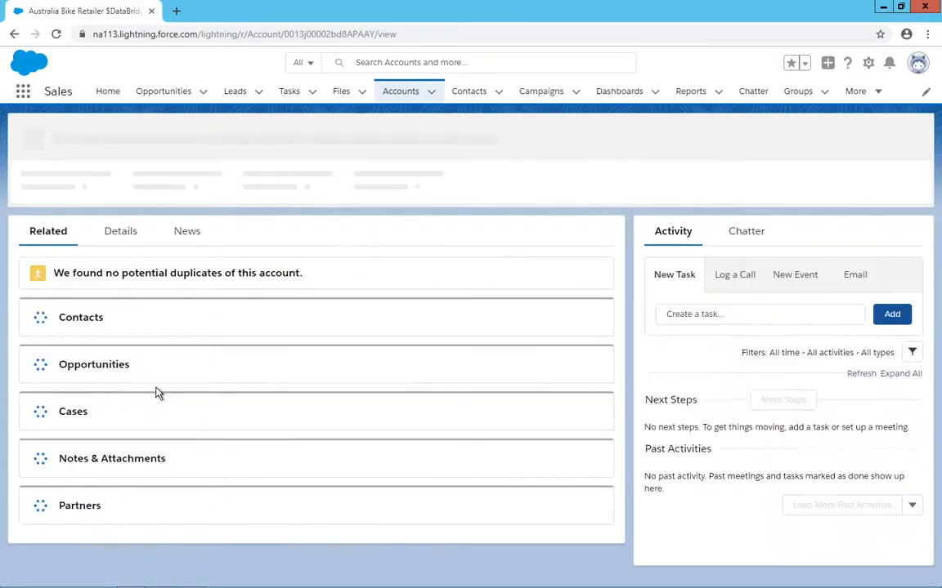
{"action": "left_click", "coordinate": [126, 242]}
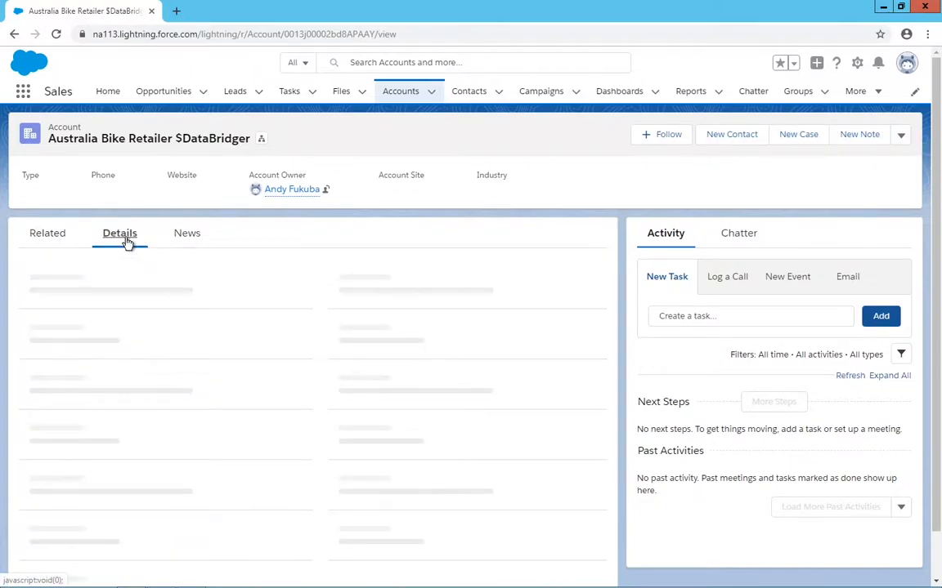
{"action": "scroll", "coordinate": [290, 363], "scroll_direction": "down", "scroll_amount": 3}
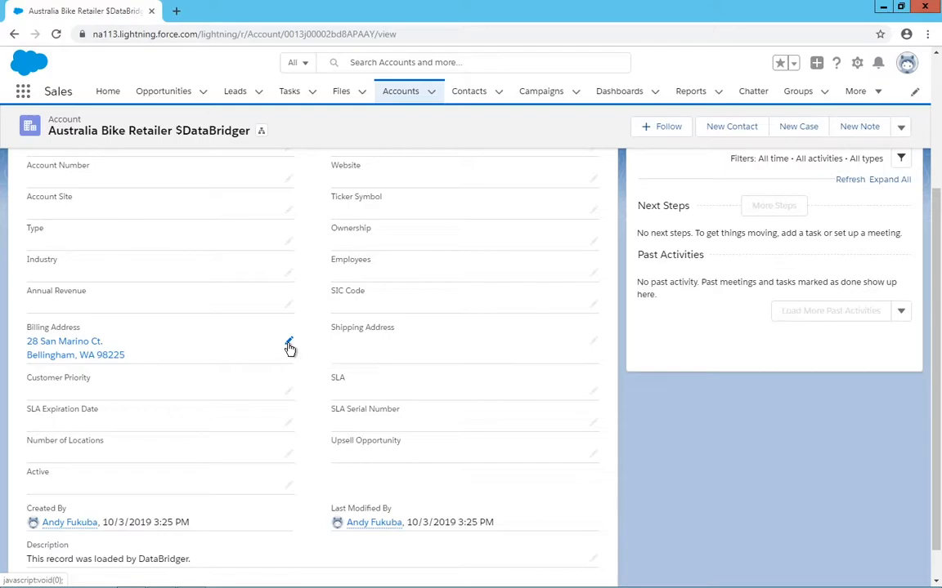
{"action": "left_click", "coordinate": [291, 348]}
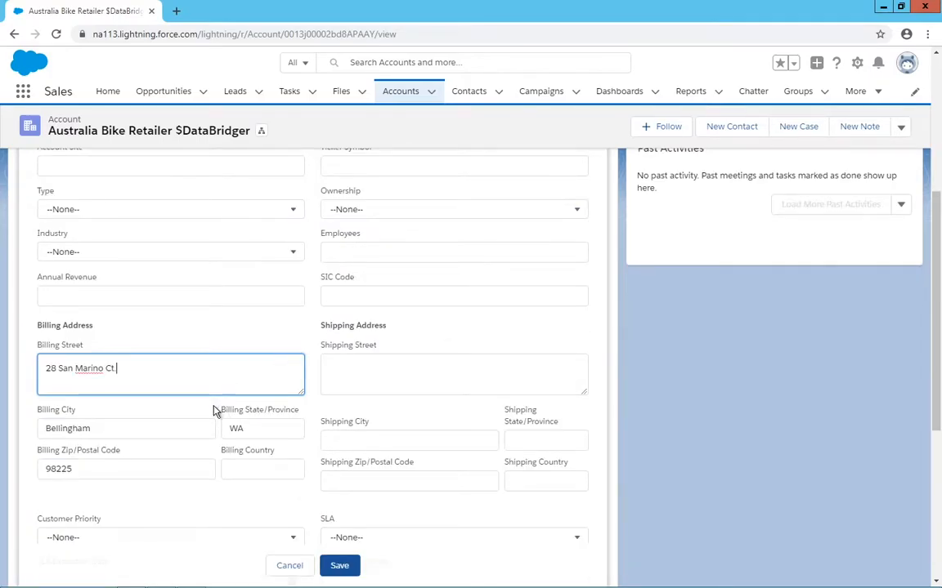
{"action": "scroll", "coordinate": [195, 463], "scroll_direction": "down", "scroll_amount": 5}
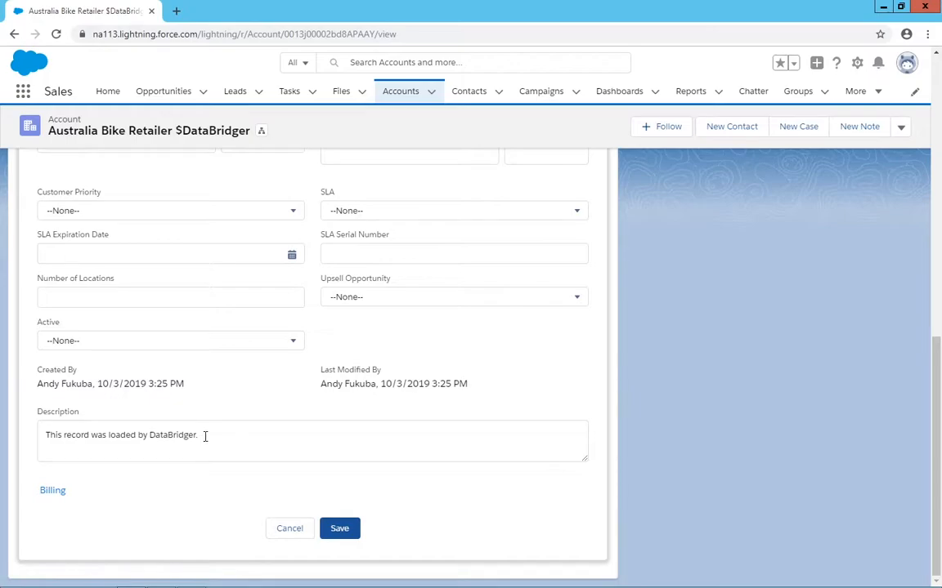
{"action": "left_click", "coordinate": [287, 528]}
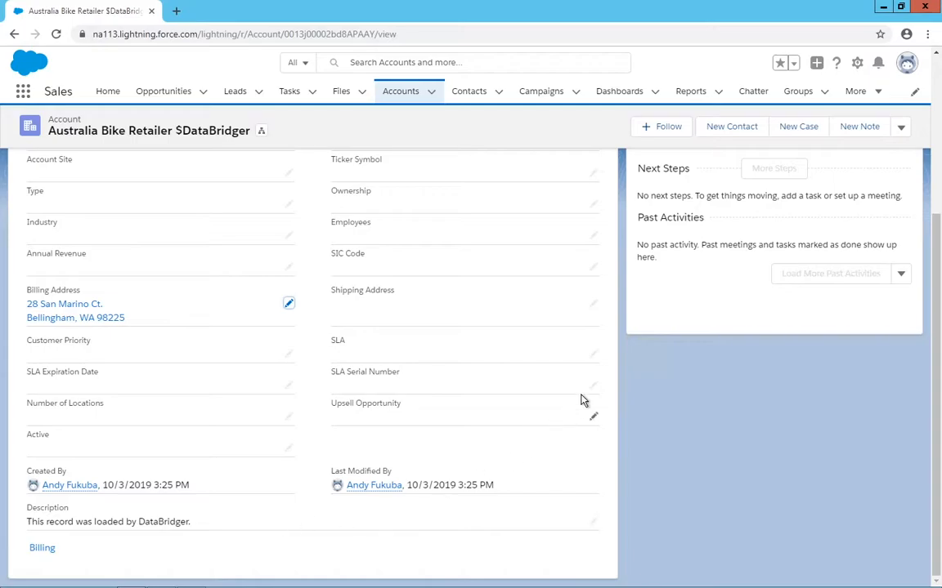
Step: Open Salesforce Setup, search for "mass delete" and go to the Mass Delete Accounts page
{"action": "left_click", "coordinate": [856, 65]}
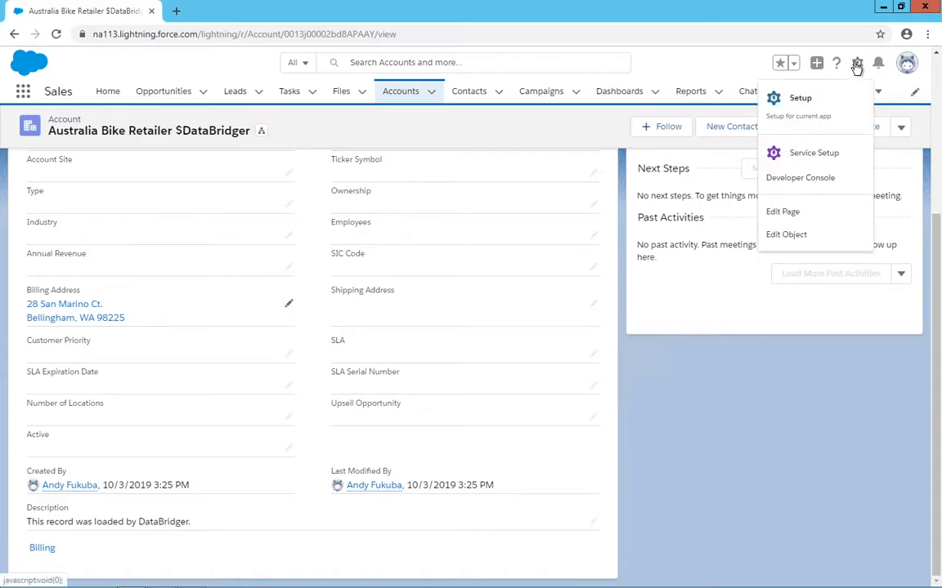
{"action": "left_click", "coordinate": [832, 114]}
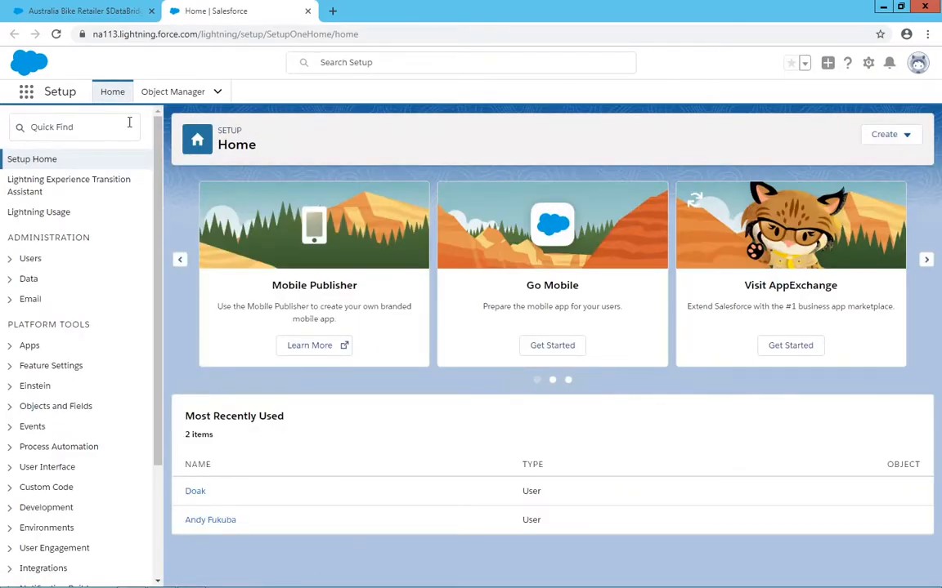
{"action": "left_click", "coordinate": [111, 122]}
{"action": "type", "text": "mass delete"}
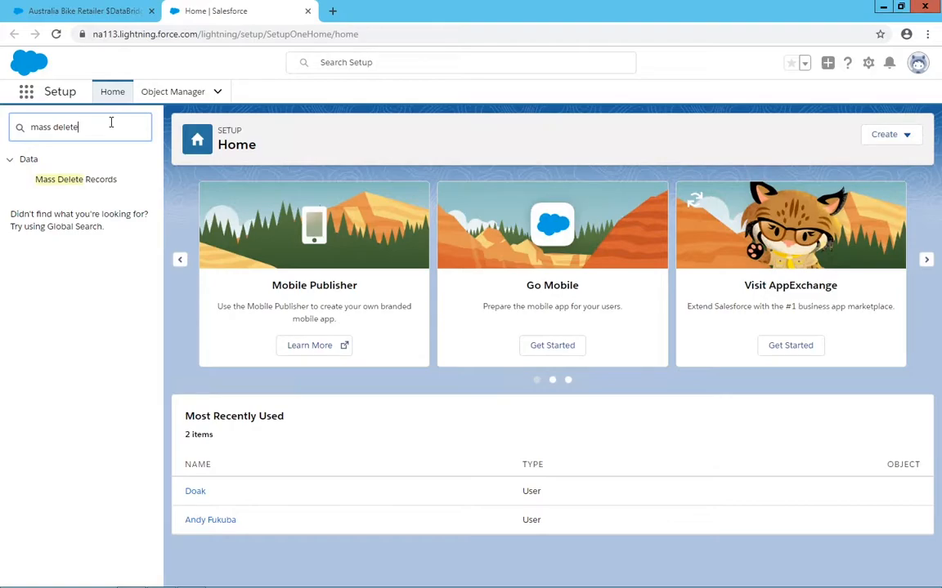
{"action": "left_click", "coordinate": [106, 182]}
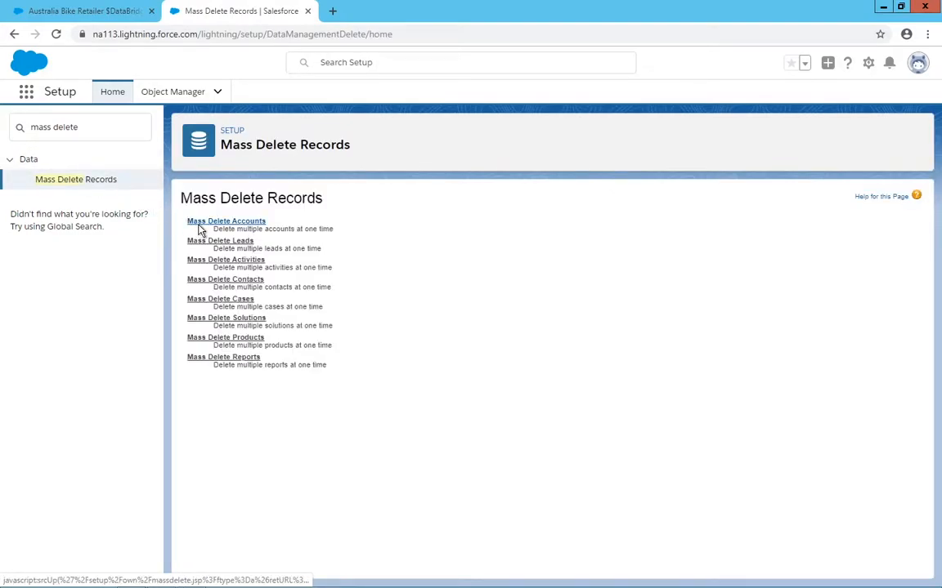
{"action": "left_click", "coordinate": [200, 222]}
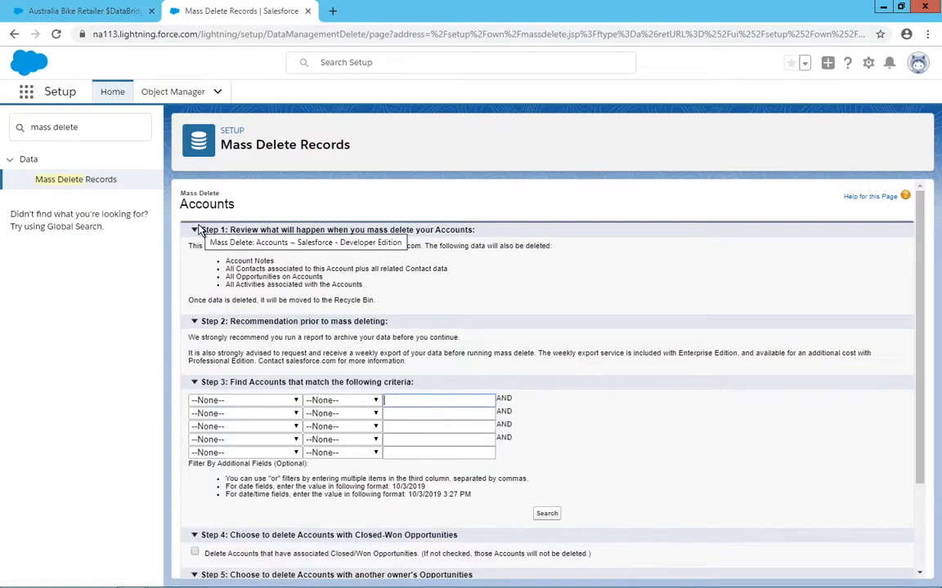
Step: Search for accounts to mass delete using the criterion Account Name contains $DataBridger
{"action": "left_click", "coordinate": [275, 400]}
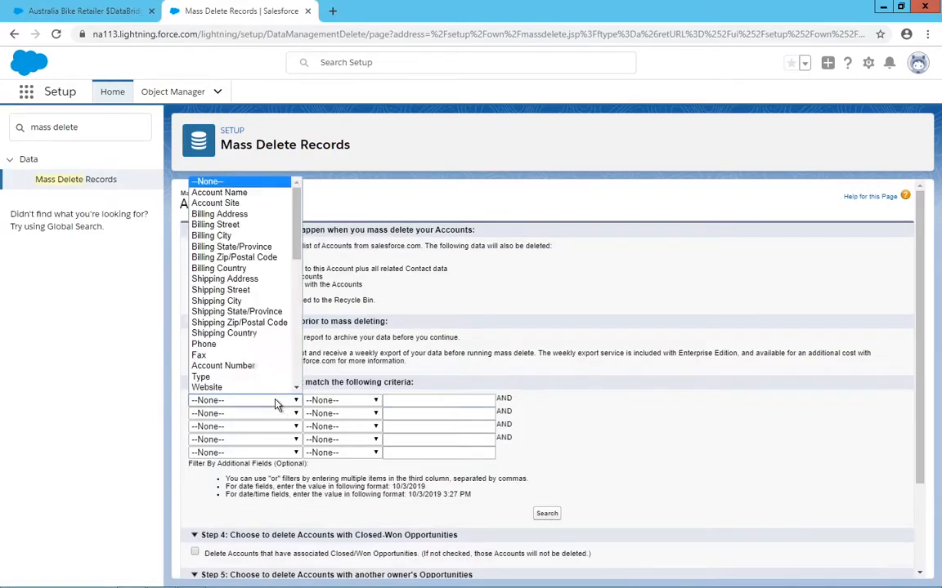
{"action": "left_click", "coordinate": [218, 192]}
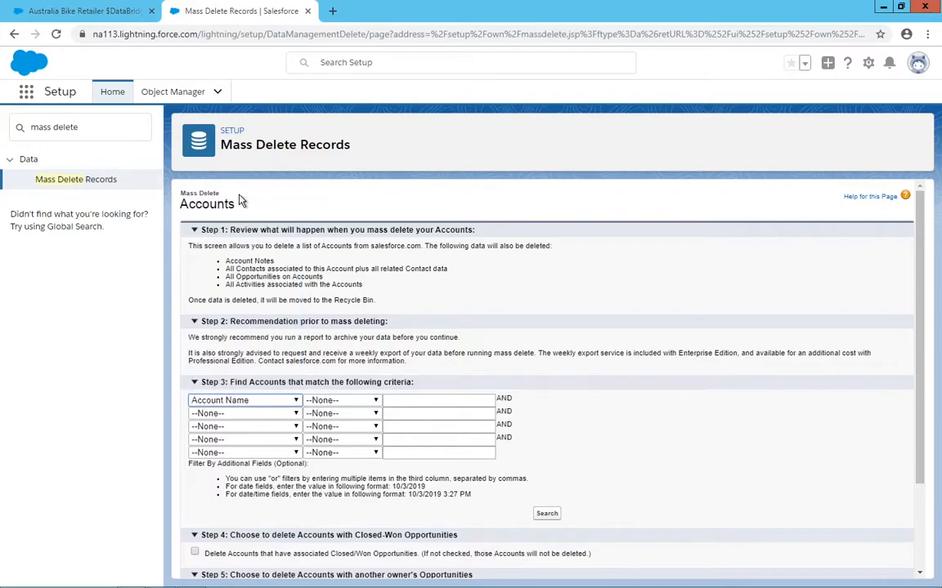
{"action": "left_click", "coordinate": [340, 401]}
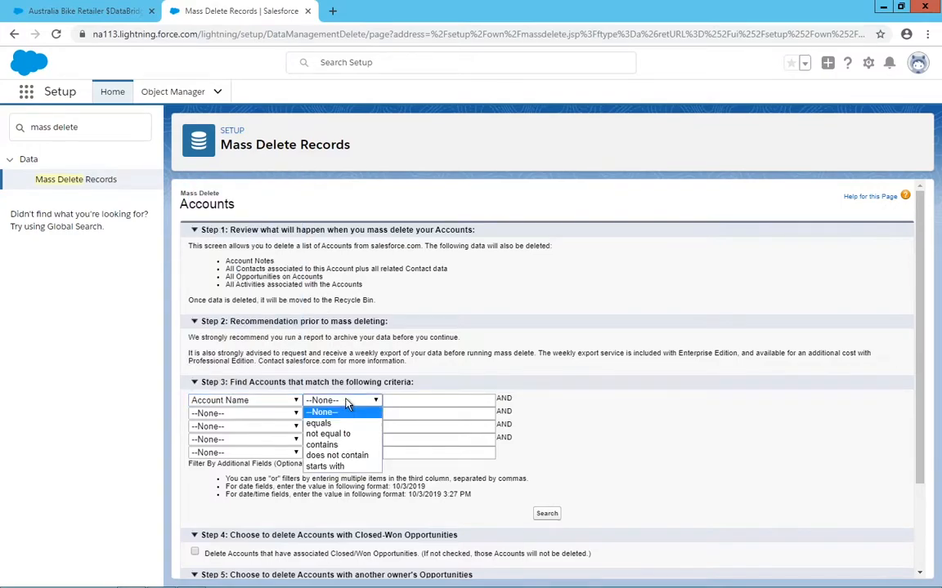
{"action": "left_click", "coordinate": [347, 445]}
{"action": "left_click", "coordinate": [389, 401]}
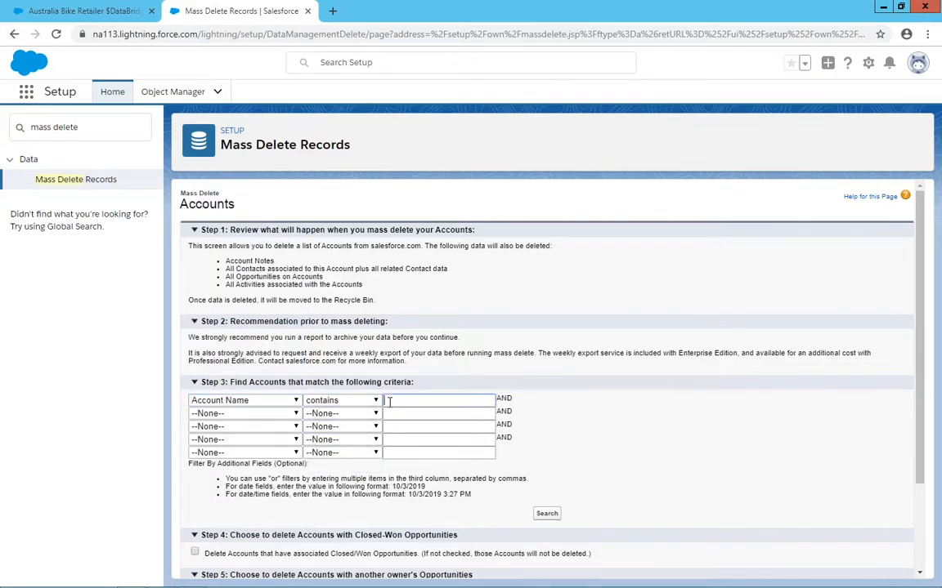
{"action": "type", "text": "$DataBridger"}
{"action": "left_click", "coordinate": [547, 515]}
Step: Select all the matching $DataBridger accounts, delete them and check the remaining search results
{"action": "scroll", "coordinate": [615, 480], "scroll_direction": "down", "scroll_amount": 1}
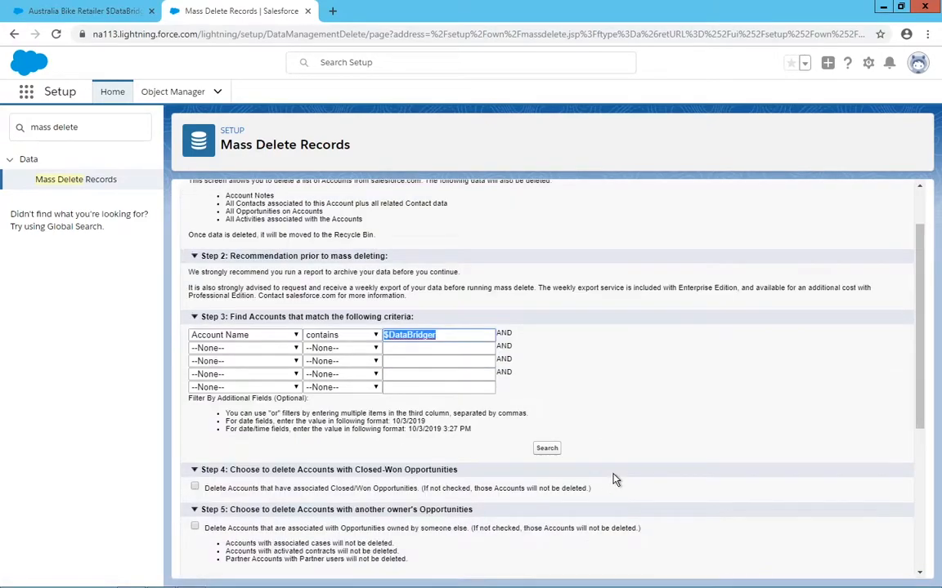
{"action": "scroll", "coordinate": [614, 481], "scroll_direction": "down", "scroll_amount": 4}
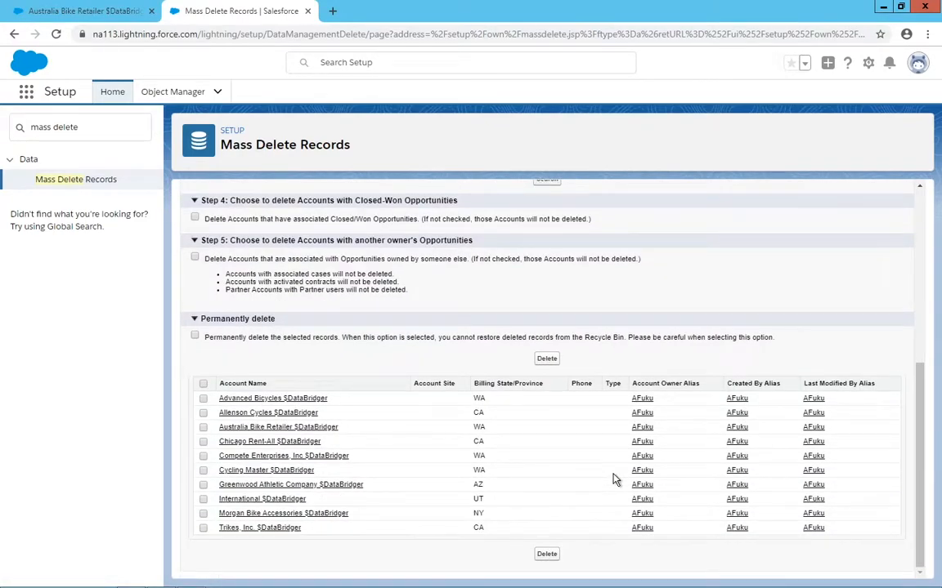
{"action": "left_click", "coordinate": [203, 384]}
{"action": "left_click", "coordinate": [546, 360]}
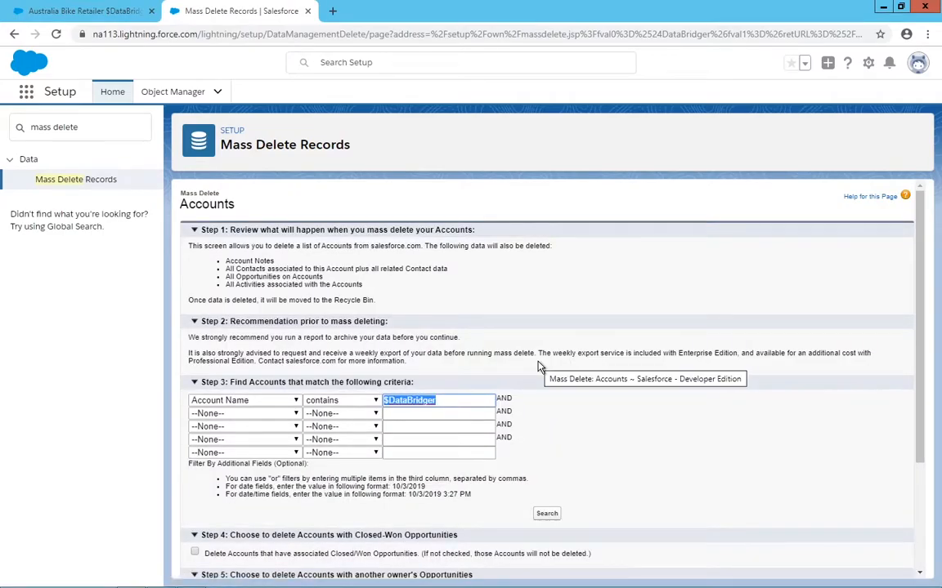
{"action": "scroll", "coordinate": [539, 367], "scroll_direction": "down", "scroll_amount": 2}
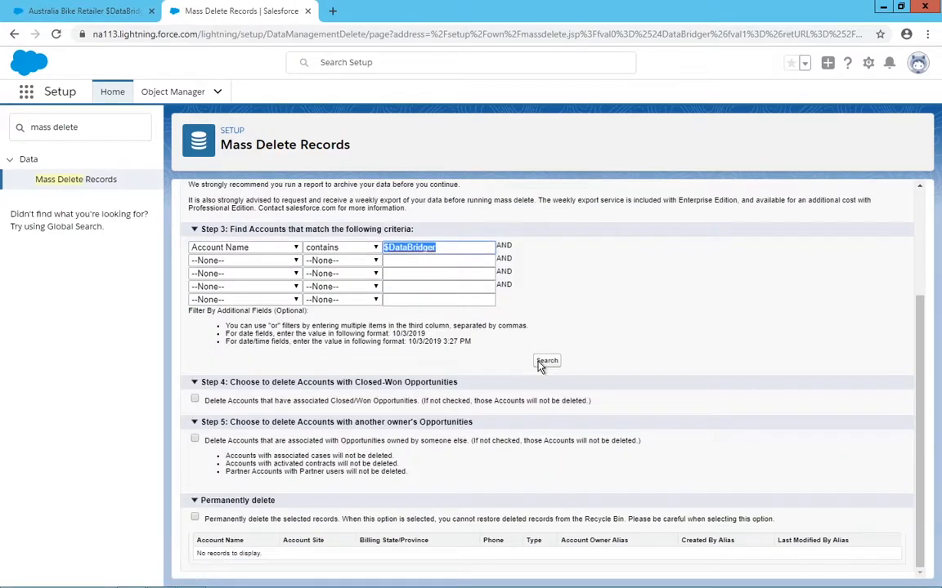
Step: Switch back to DataBridger Studio and display the Salesforce.createAccounts load mapping
{"action": "key", "text": "alt+Tab"}
{"action": "key", "text": "alt+Tab"}
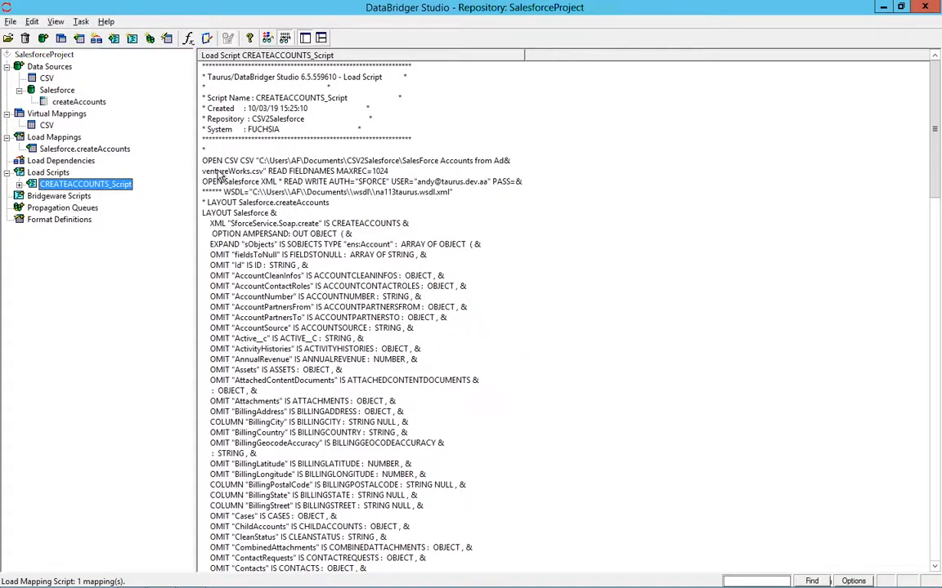
{"action": "left_click", "coordinate": [125, 150]}
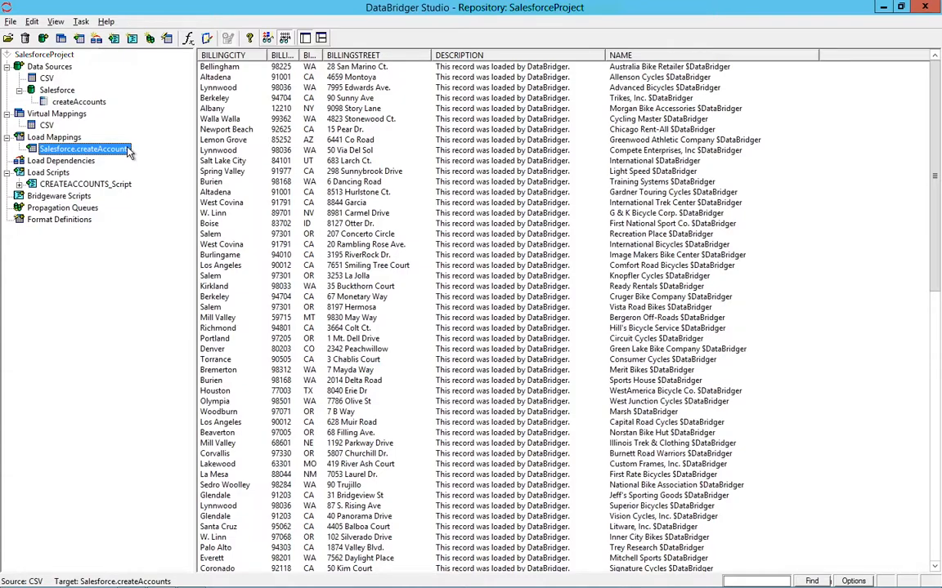